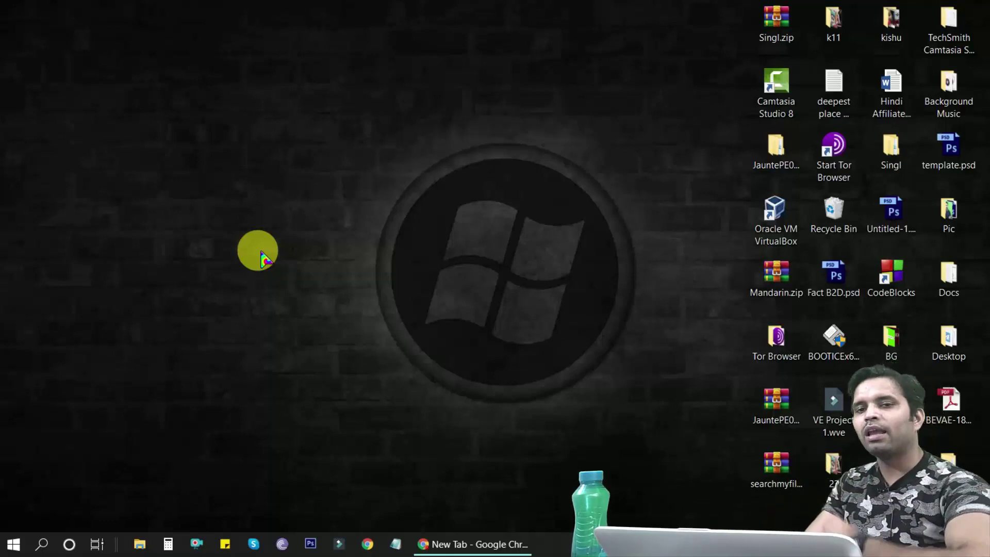
# - Switch to Chrome and search Google for "indian flag cursor"
pyautogui.click(454, 539)
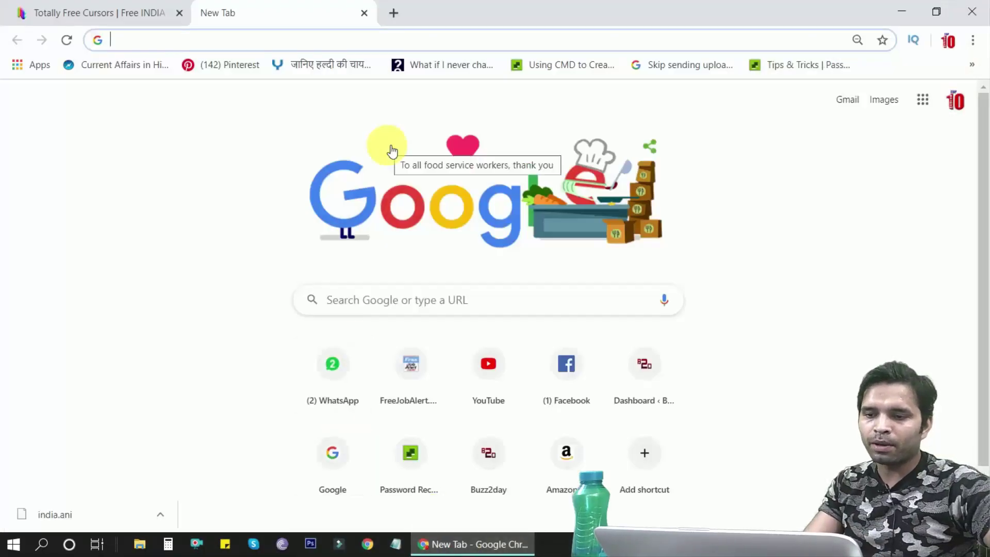
pyautogui.click(486, 309)
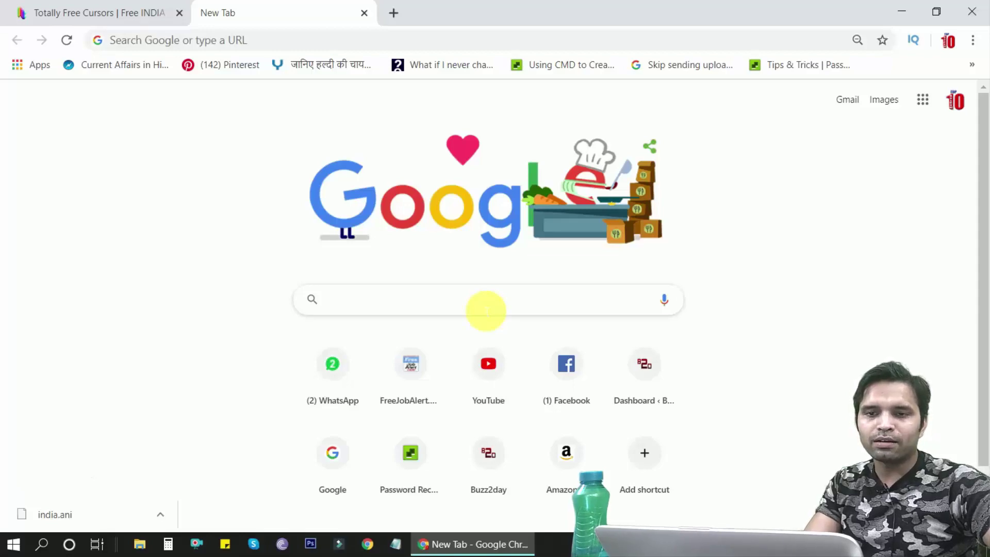
pyautogui.write('flag')
pyautogui.press('BackSpace')
pyautogui.press('BackSpace')
pyautogui.press('BackSpace')
pyautogui.press('BackSpace')
pyautogui.press('BackSpace')
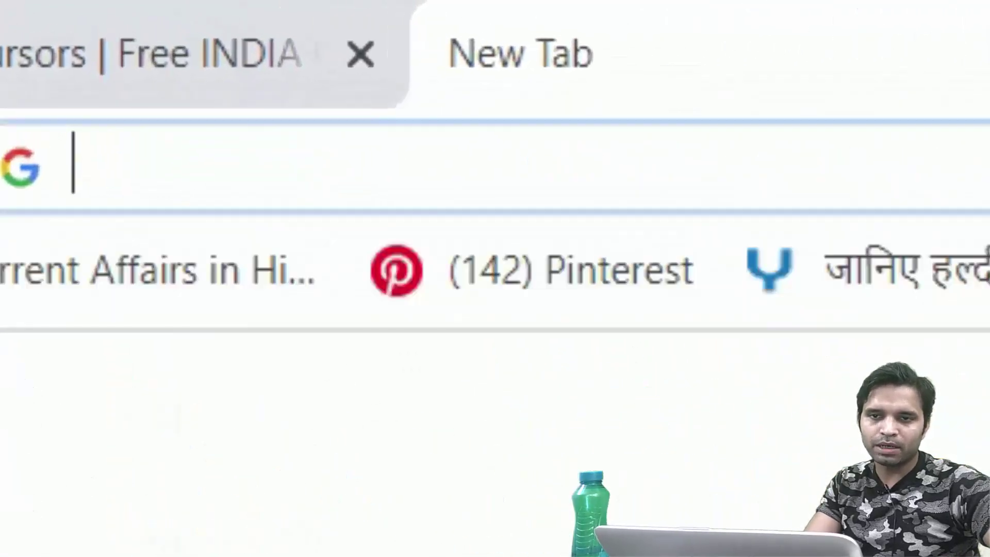
pyautogui.write('indian f')
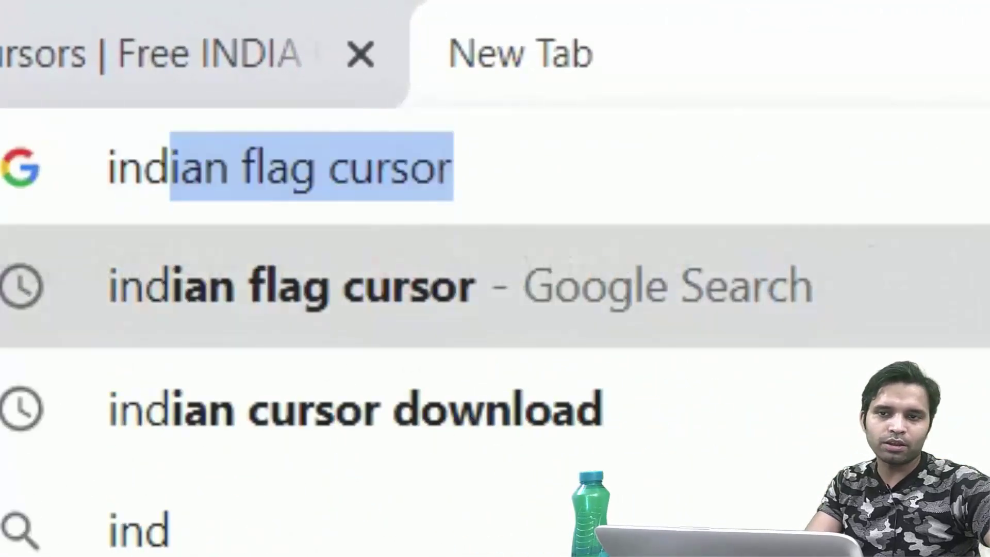
pyautogui.write('lag curos')
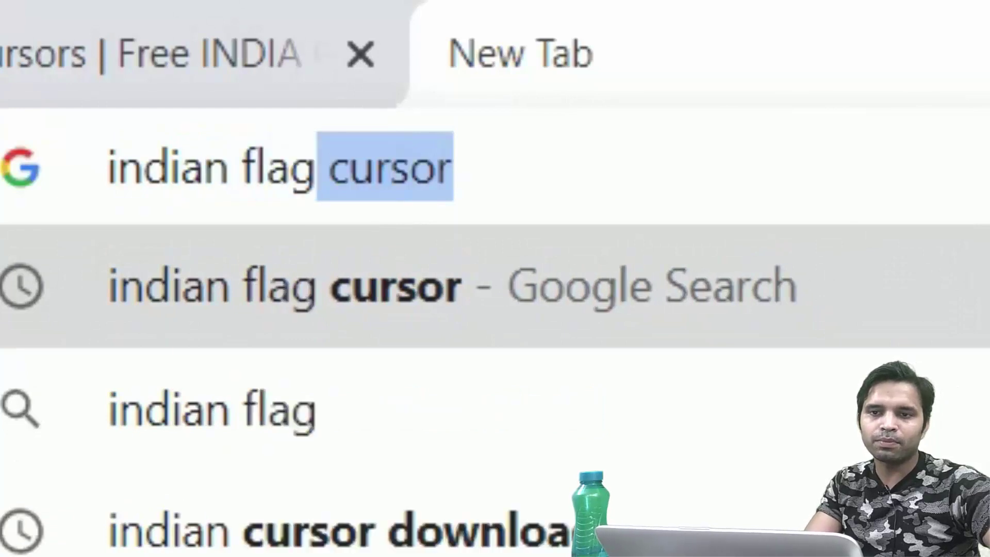
pyautogui.press('BackSpace')
pyautogui.press('BackSpace')
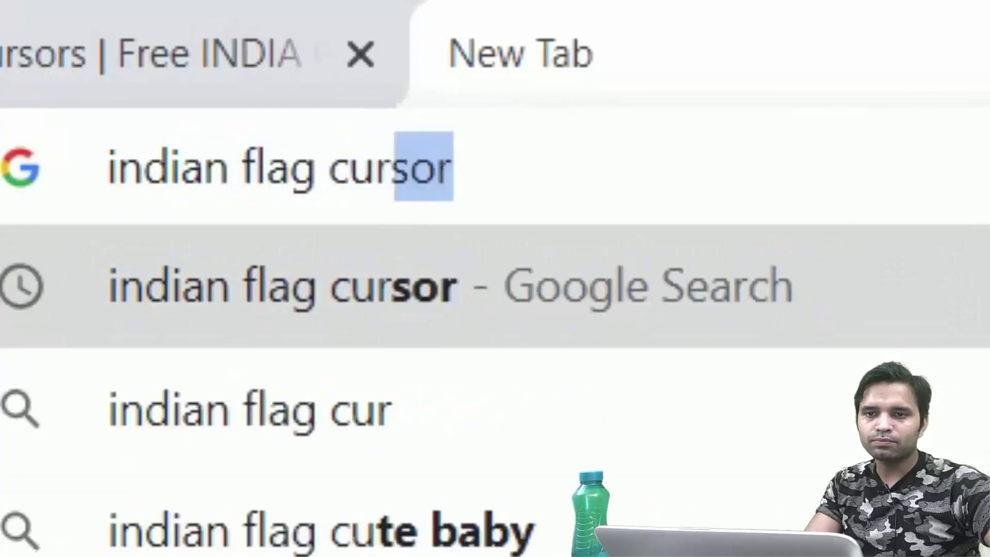
pyautogui.write('o')
pyautogui.press('BackSpace')
pyautogui.write('so')
pyautogui.press('Return')
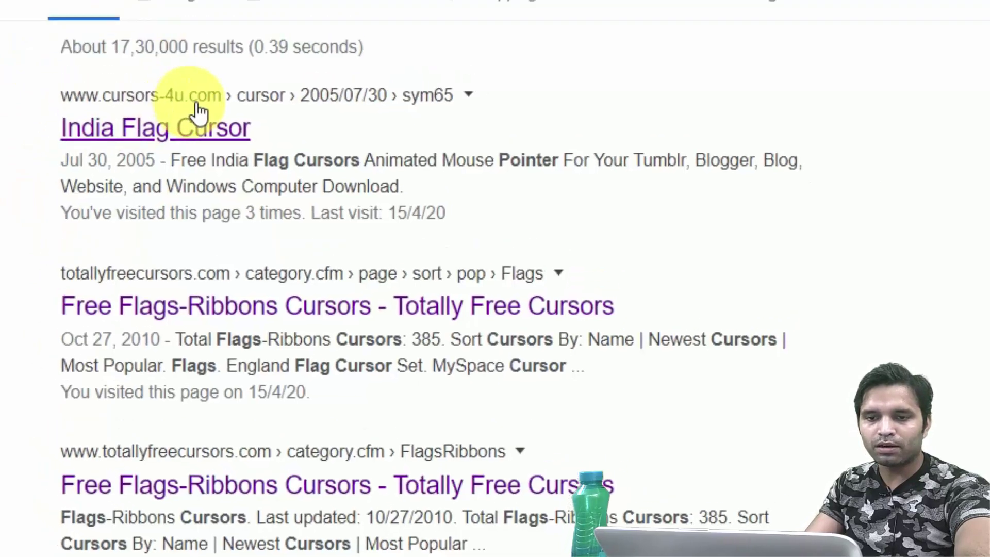
# - Open the India Flag Cursor and first Free Flags-Ribbons Cursors results in new tabs, and view the India Flag Cursor page
pyautogui.rightClick(206, 78)
pyautogui.click(284, 109)
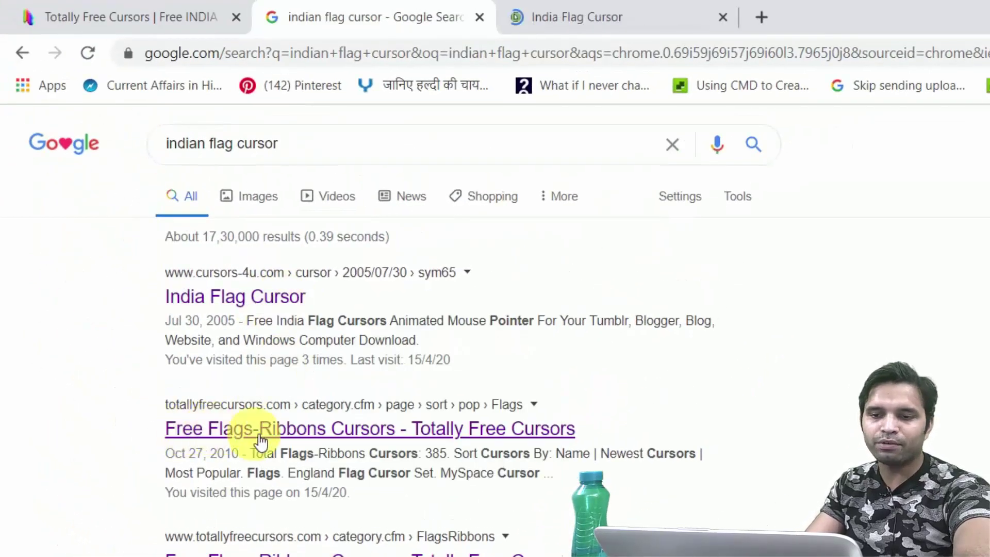
pyautogui.rightClick(285, 433)
pyautogui.click(331, 445)
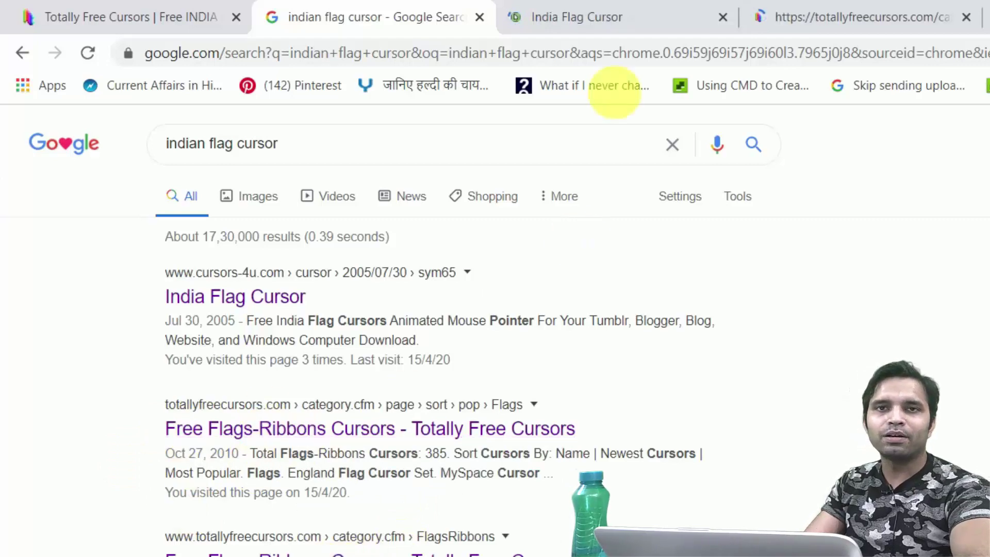
pyautogui.click(621, 12)
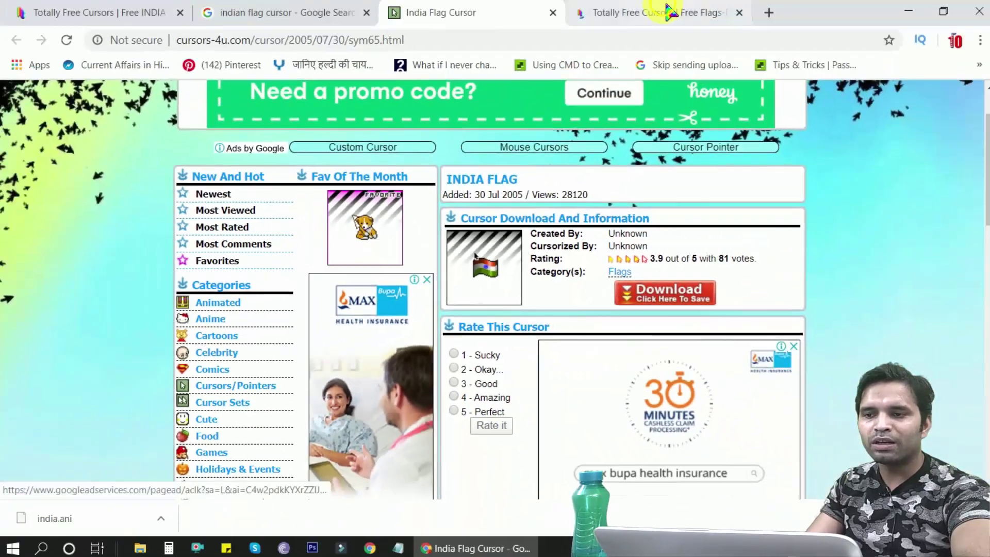
# - Find the INDIA cursor in the Totally Free Cursors Flags list and open its details page
pyautogui.click(671, 11)
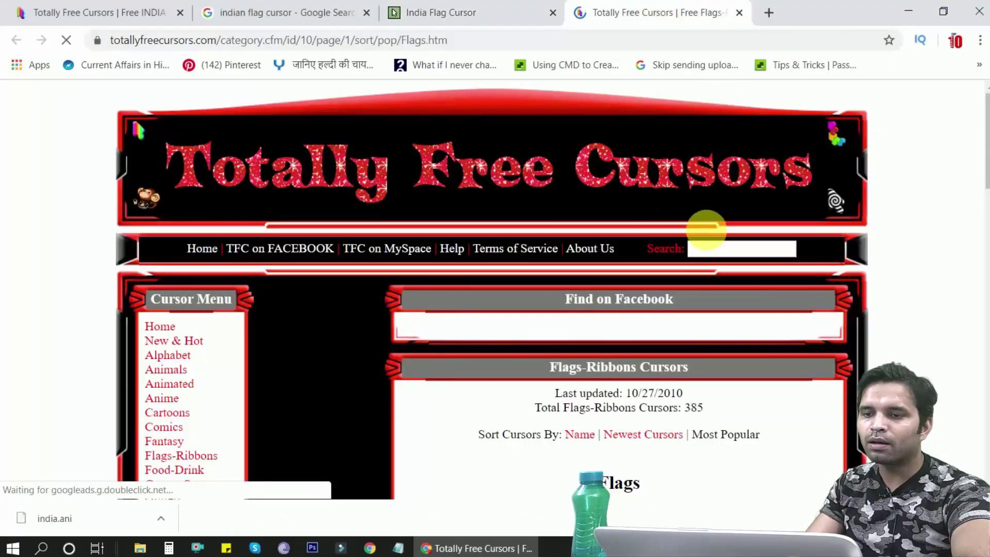
pyautogui.scroll(-4, 708, 289)
pyautogui.scroll(-3, 645, 293)
pyautogui.scroll(2, 516, 276)
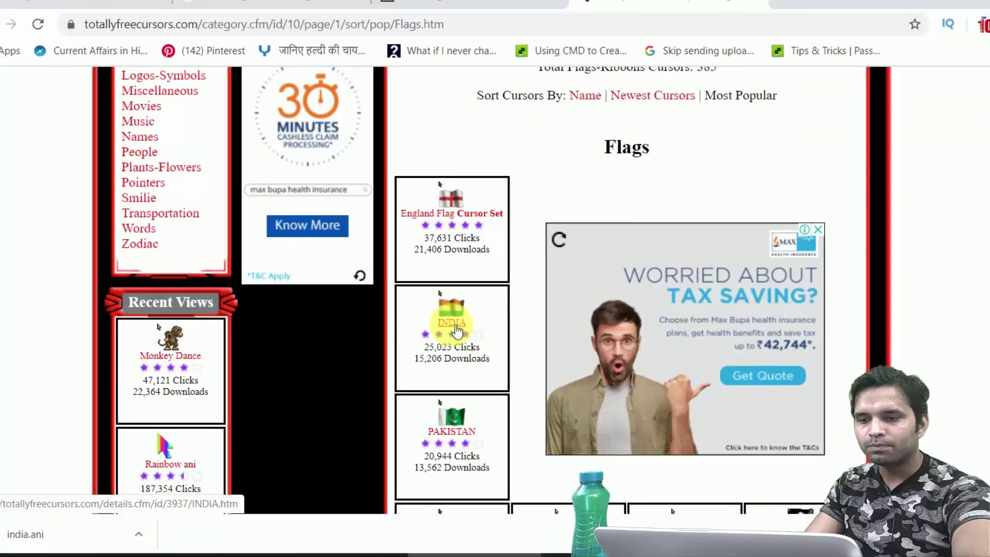
pyautogui.click(456, 328)
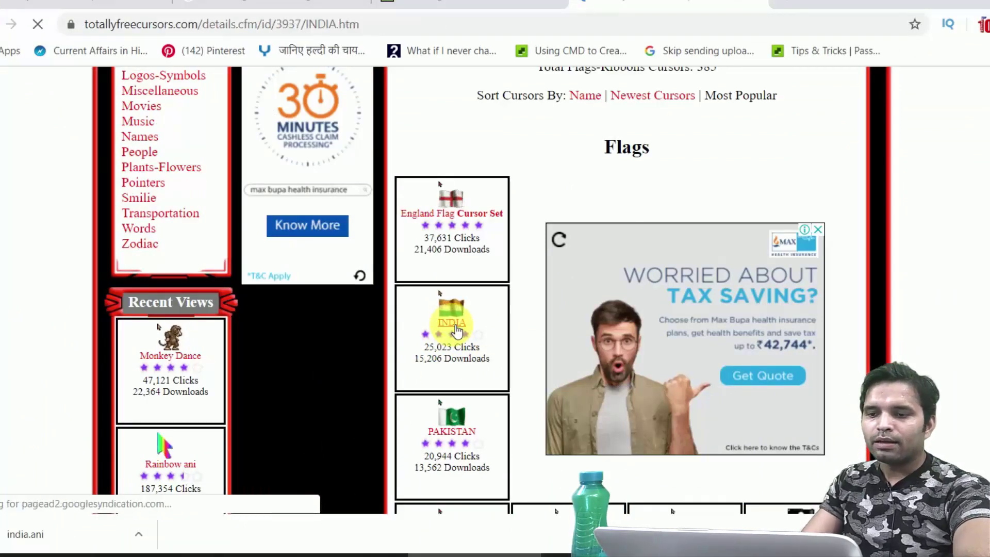
# - Download the INDIA animated cursor file from its details page
pyautogui.scroll(-2, 500, 313)
pyautogui.scroll(-3, 499, 314)
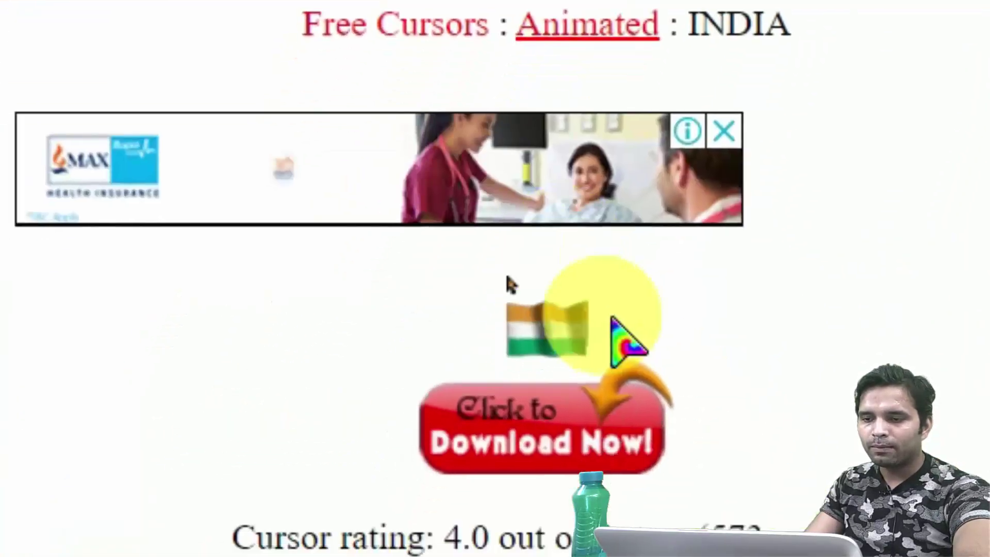
pyautogui.click(508, 196)
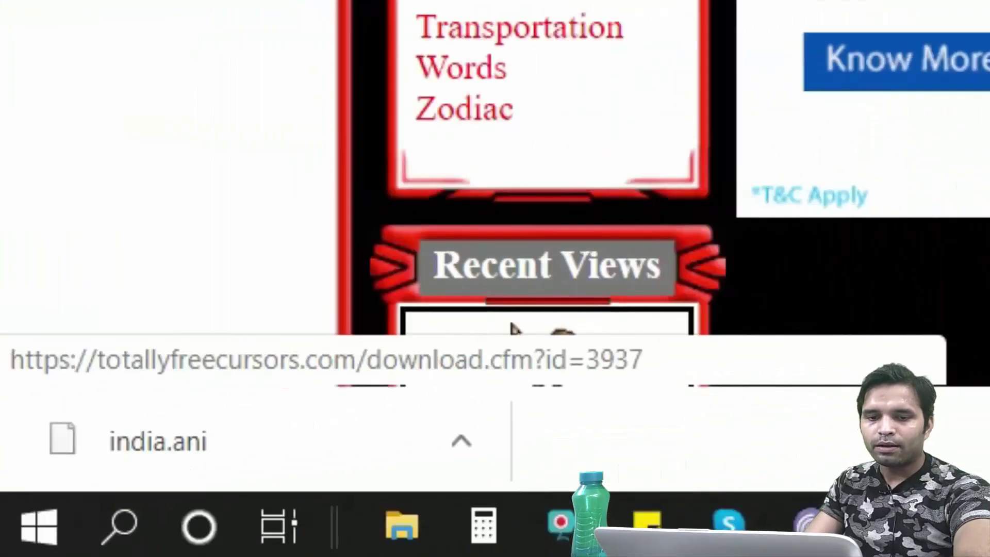
pyautogui.moveTo(158, 439)
pyautogui.mouseDown()
pyautogui.moveTo(318, 313)
pyautogui.moveTo(102, 442)
pyautogui.mouseUp()
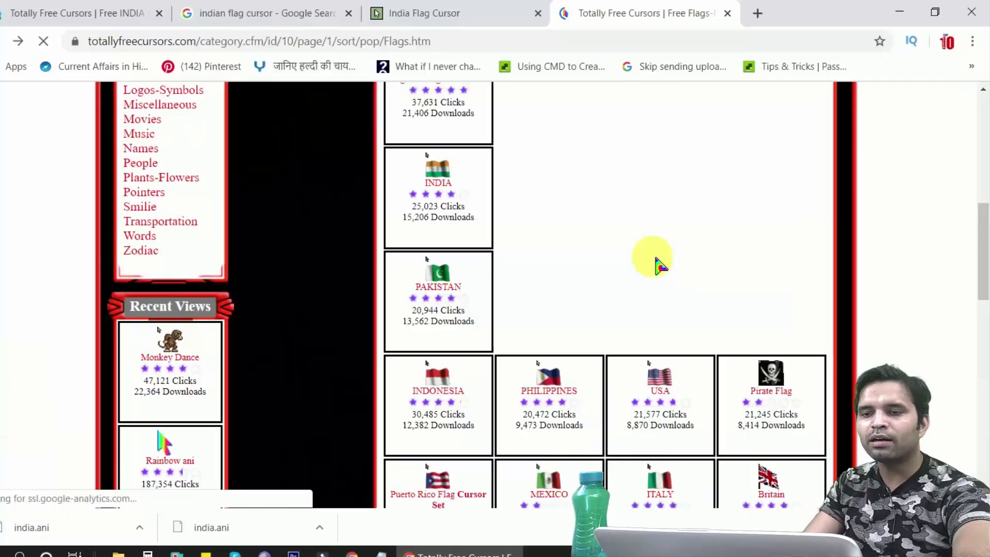
# - Look through the Flags category for cursors of other countries and flag designs
pyautogui.scroll(-3, 641, 309)
pyautogui.scroll(4, 516, 232)
pyautogui.scroll(3, 479, 214)
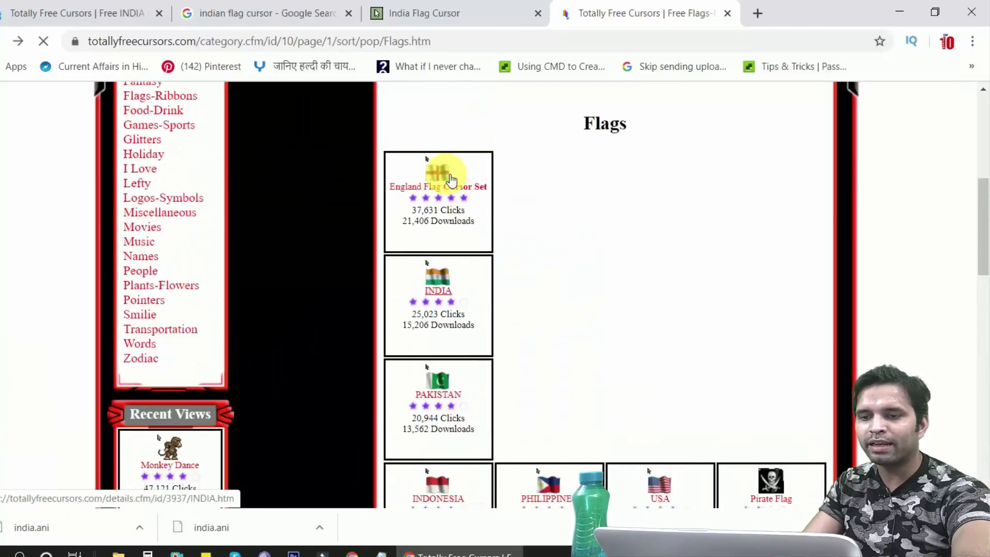
pyautogui.scroll(-3, 465, 386)
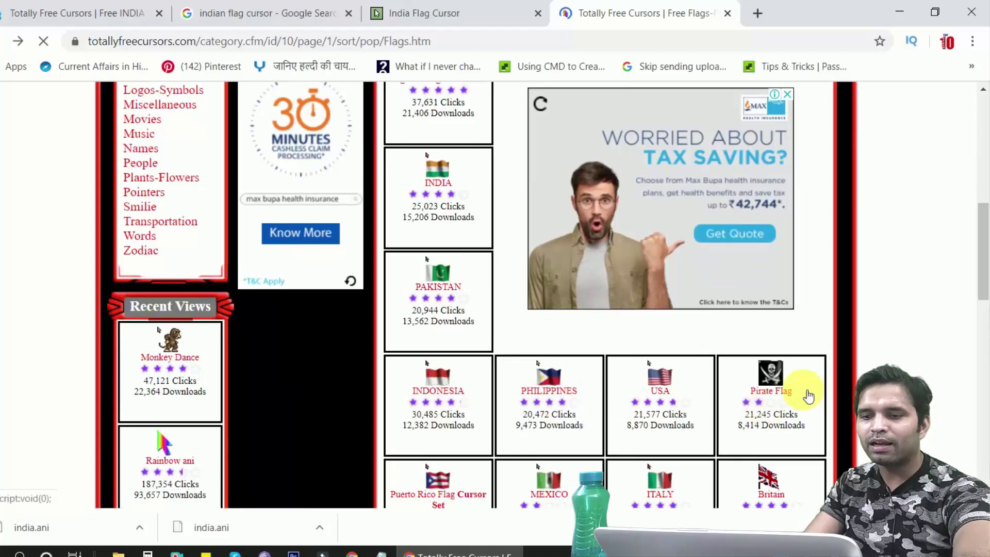
pyautogui.scroll(-3, 751, 409)
pyautogui.scroll(3, 442, 387)
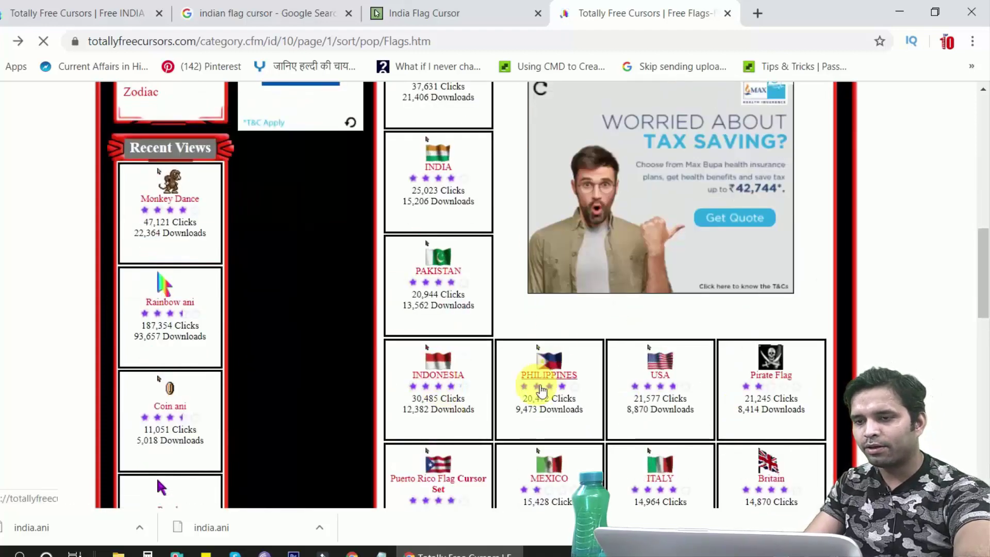
pyautogui.scroll(-3, 552, 376)
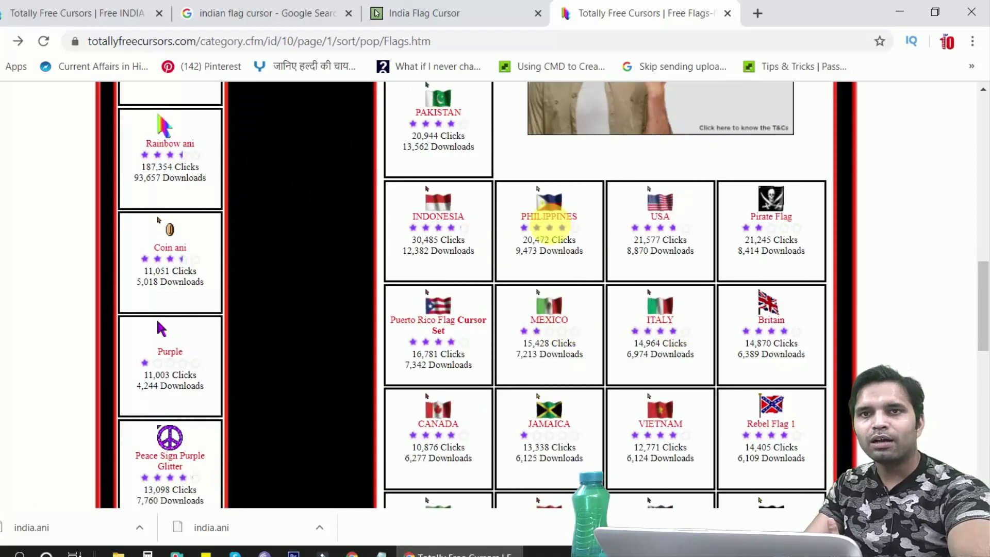
pyautogui.scroll(3, 459, 252)
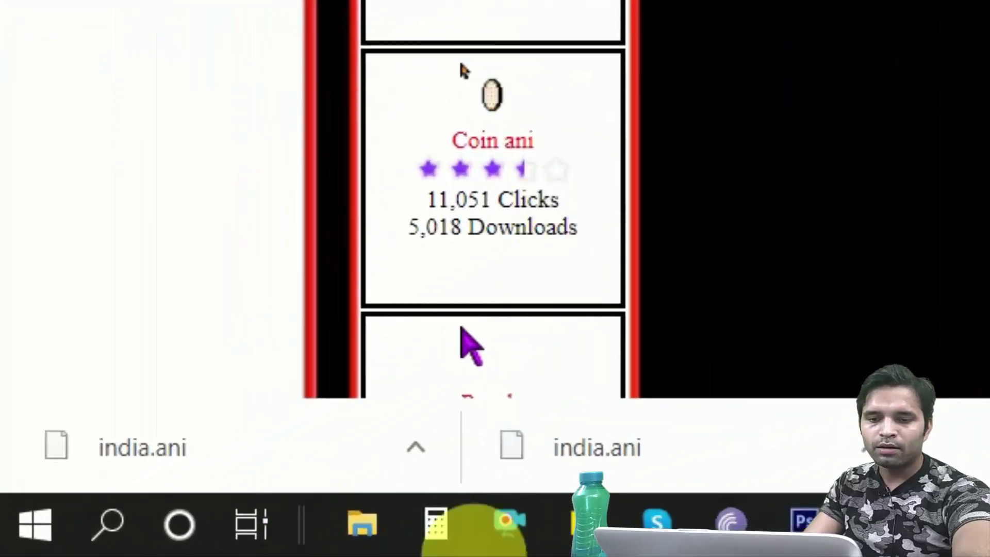
# - Show the downloaded india.ani in its folder and place the file on the clipboard
pyautogui.click(417, 448)
pyautogui.click(567, 306)
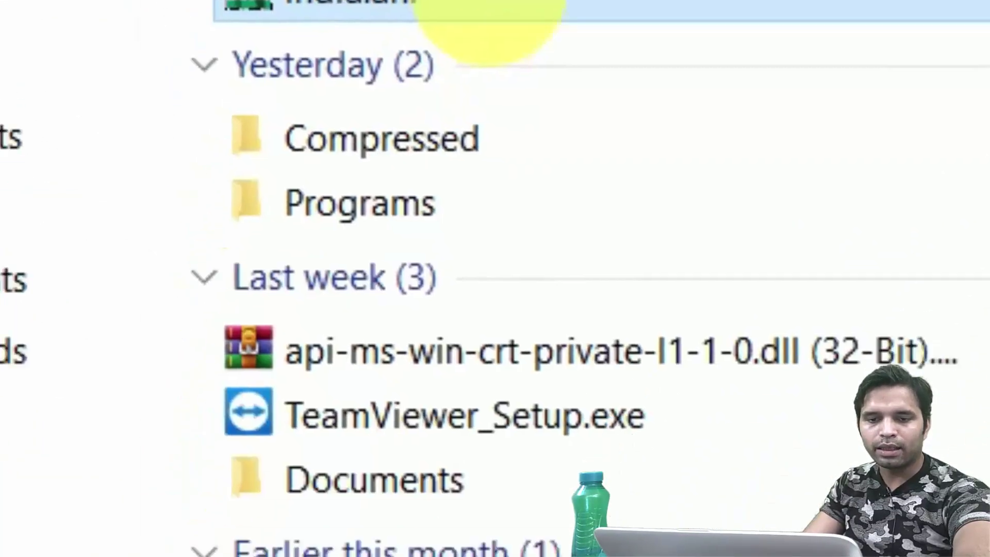
pyautogui.rightClick(490, 16)
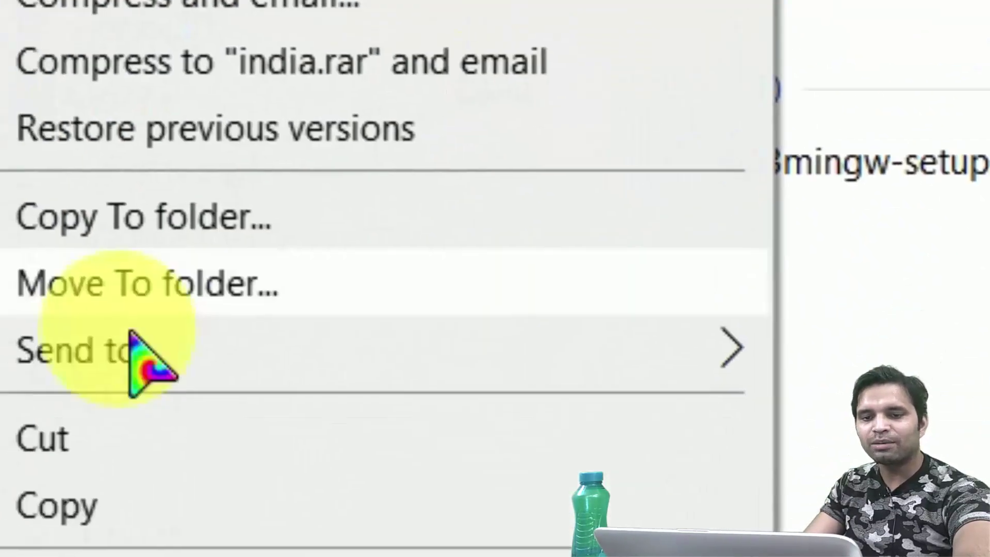
pyautogui.click(155, 315)
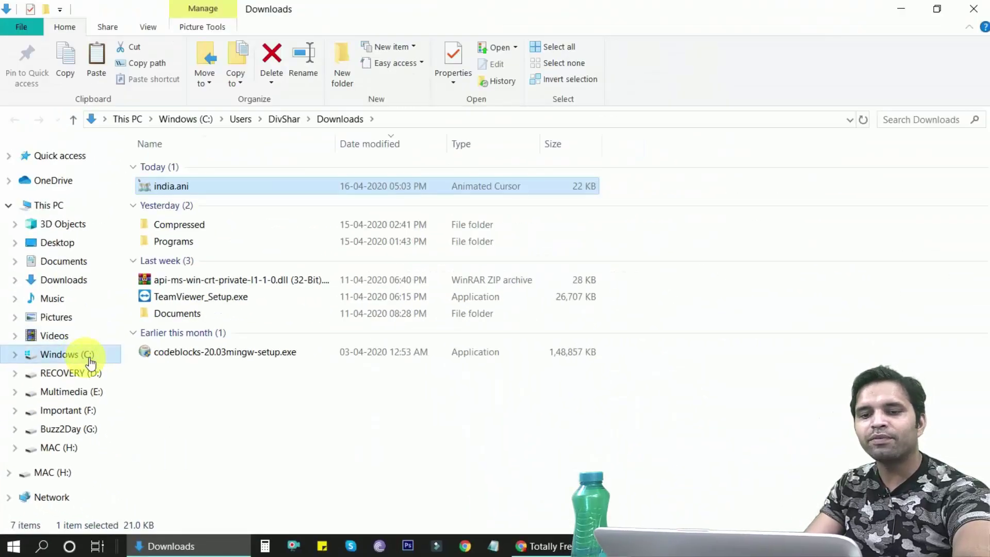
# - Go to the Cursors folder inside the Windows folder on drive C
pyautogui.click(89, 361)
pyautogui.scroll(-1, 304, 403)
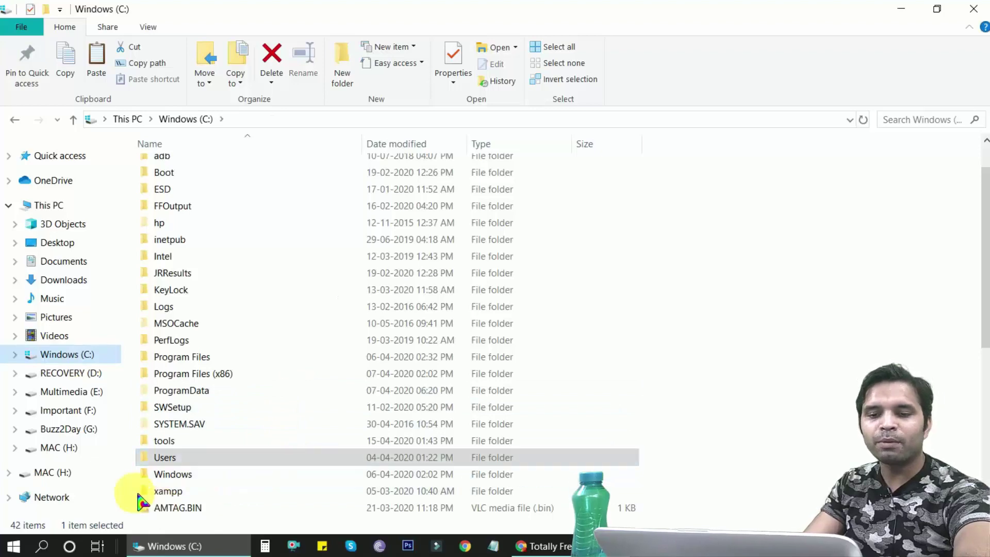
pyautogui.click(166, 479)
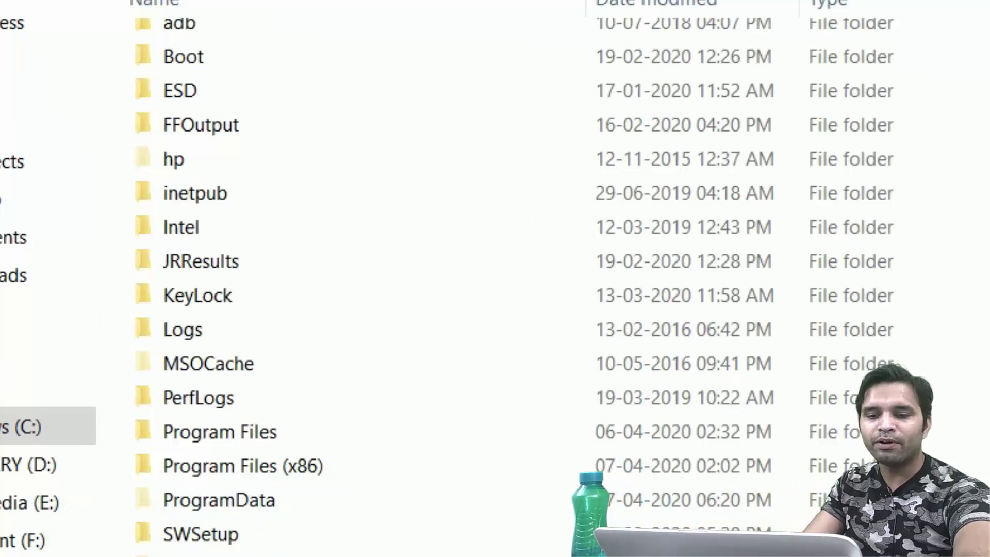
pyautogui.press('Return')
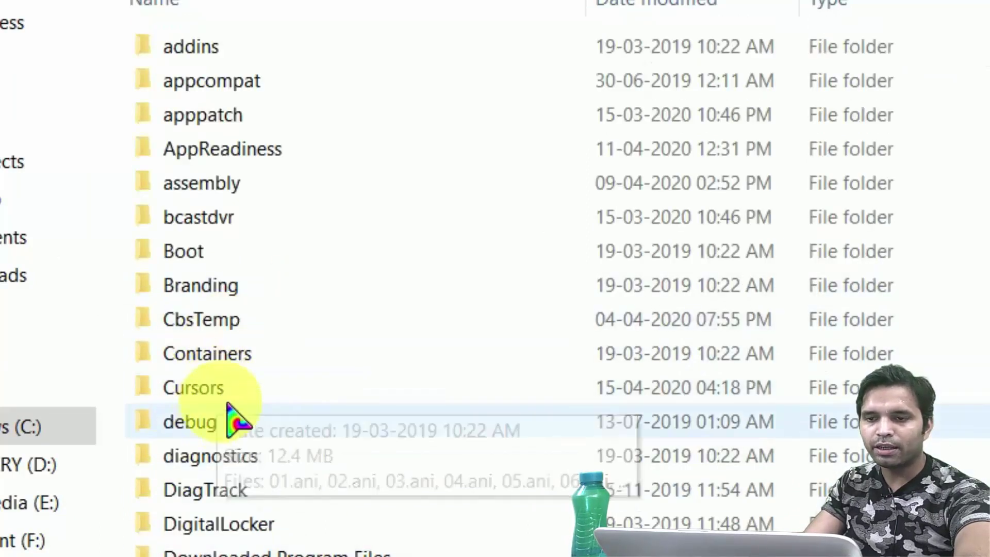
pyautogui.doubleClick(232, 399)
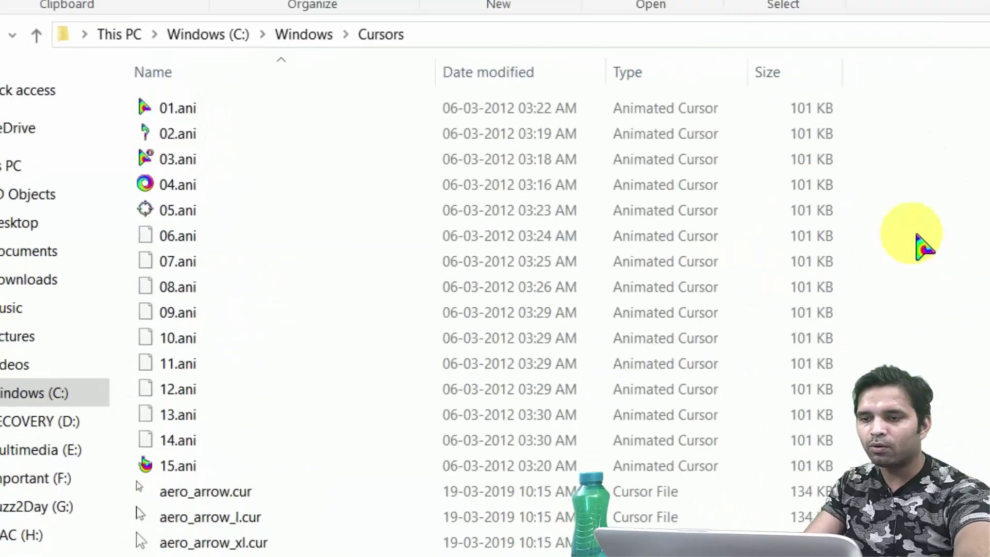
# - Paste india.ani into the Cursors folder and close the File Explorer window
pyautogui.rightClick(717, 230)
pyautogui.click(614, 341)
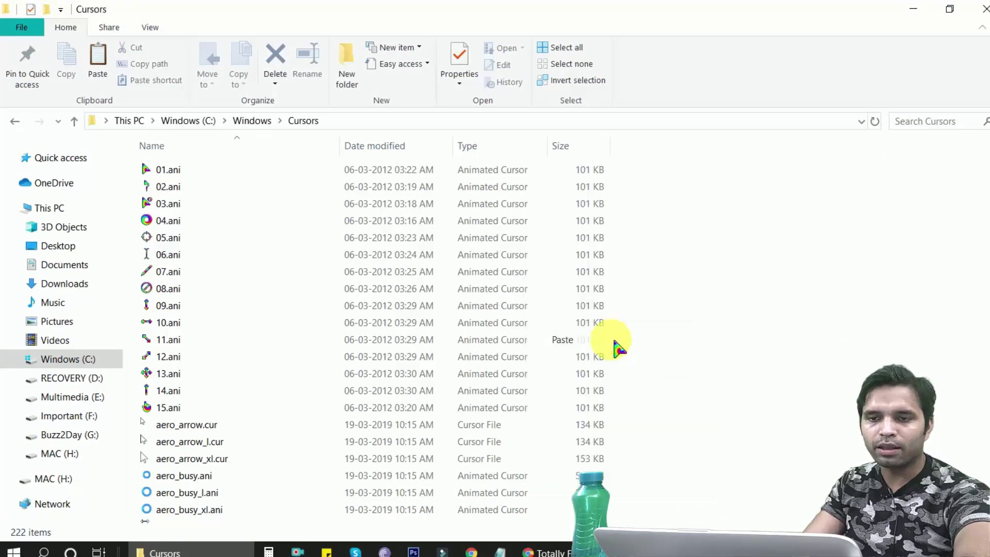
pyautogui.click(295, 216)
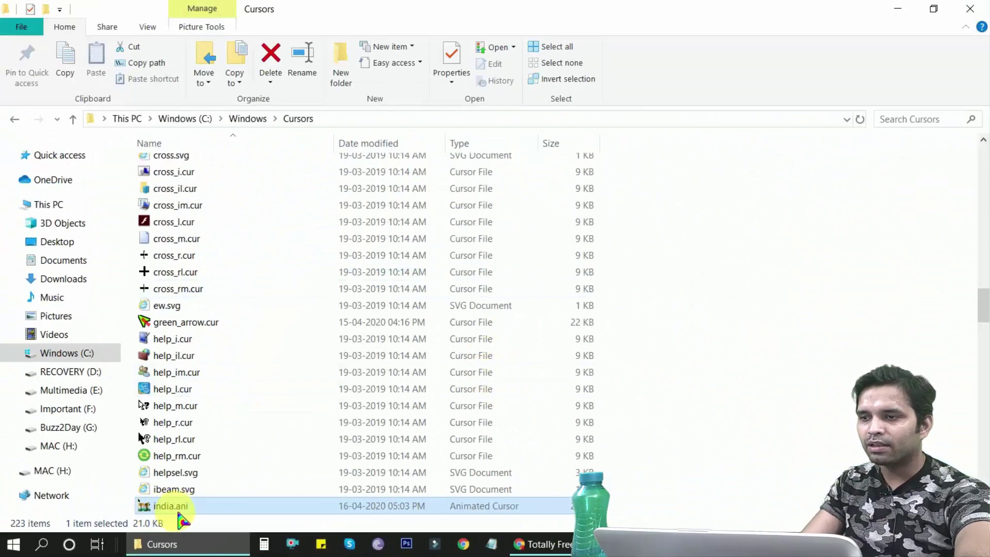
pyautogui.click(972, 11)
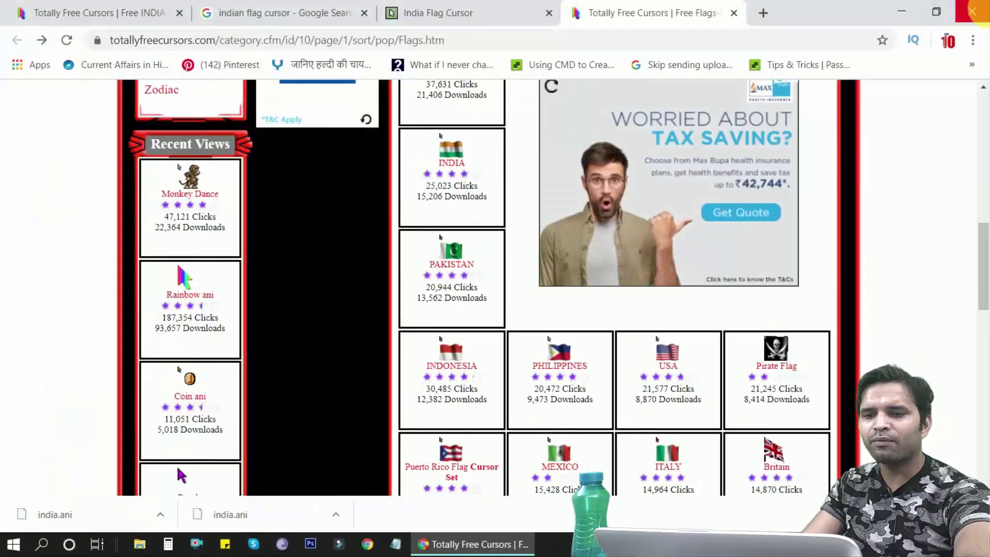
# - Look over the India Flag cursor page and the open Totally Free Cursors pages, and minimize the browser
pyautogui.click(420, 14)
pyautogui.scroll(-8, 796, 376)
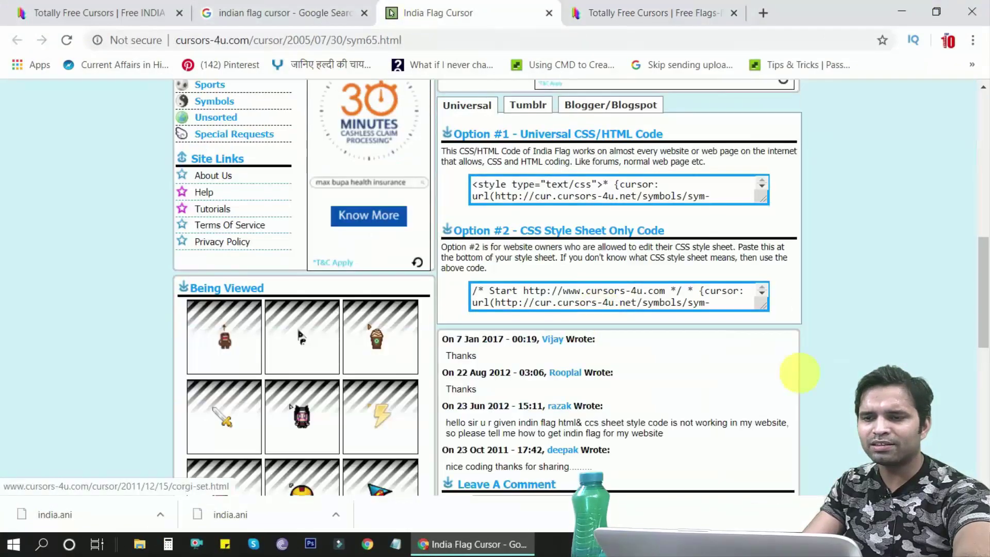
pyautogui.scroll(7, 591, 296)
pyautogui.scroll(3, 591, 296)
pyautogui.scroll(-3, 579, 283)
pyautogui.scroll(2, 579, 283)
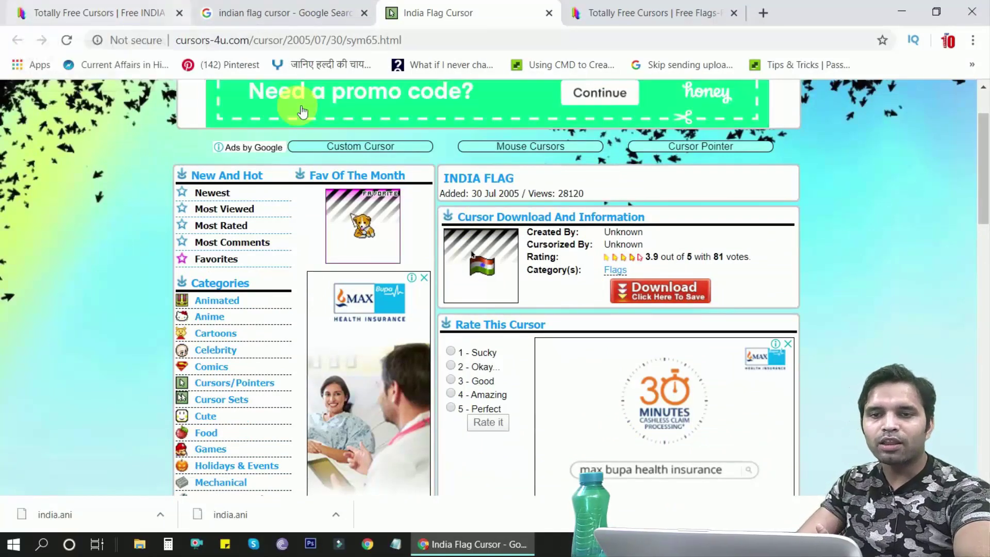
pyautogui.click(82, 17)
pyautogui.scroll(-2, 431, 266)
pyautogui.click(600, 16)
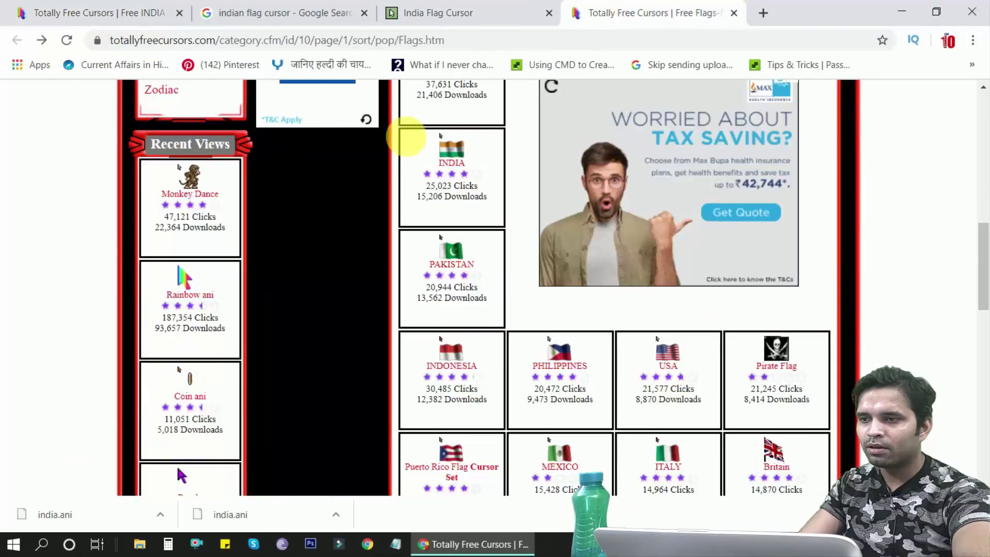
pyautogui.click(905, 16)
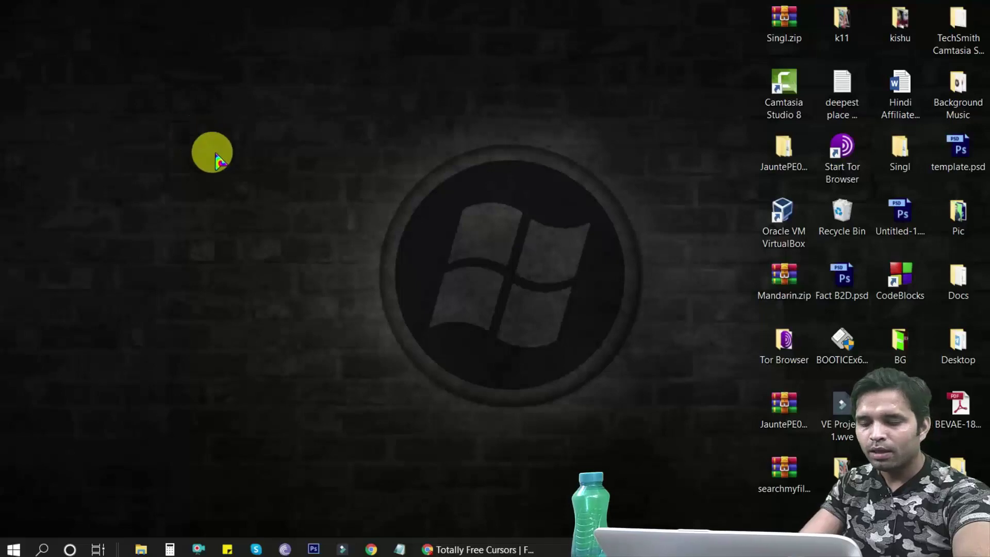
# - Switch back to the browser's Google results and change the search to "animated flag cursor"
pyautogui.click(444, 547)
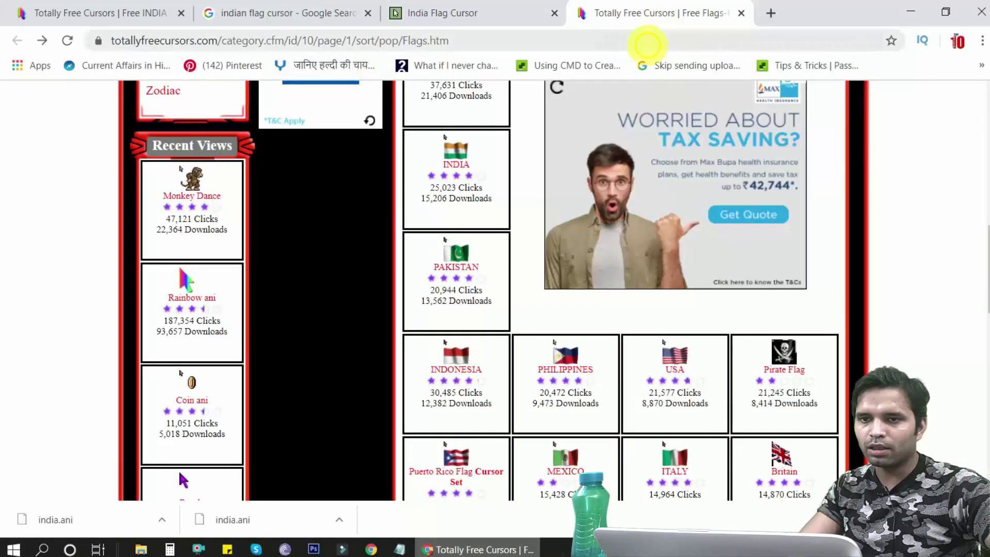
pyautogui.click(642, 41)
pyautogui.click(288, 13)
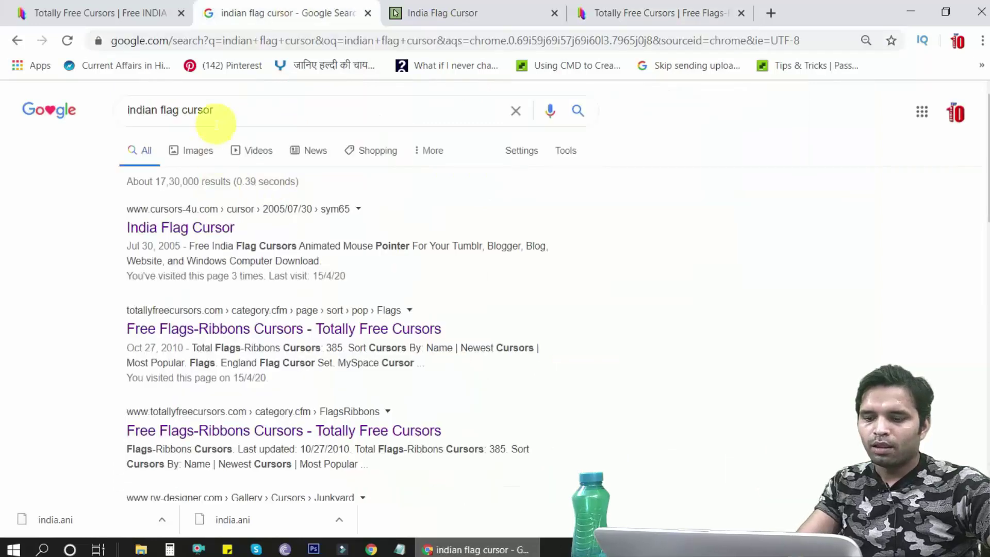
pyautogui.doubleClick(147, 110)
pyautogui.write('animat')
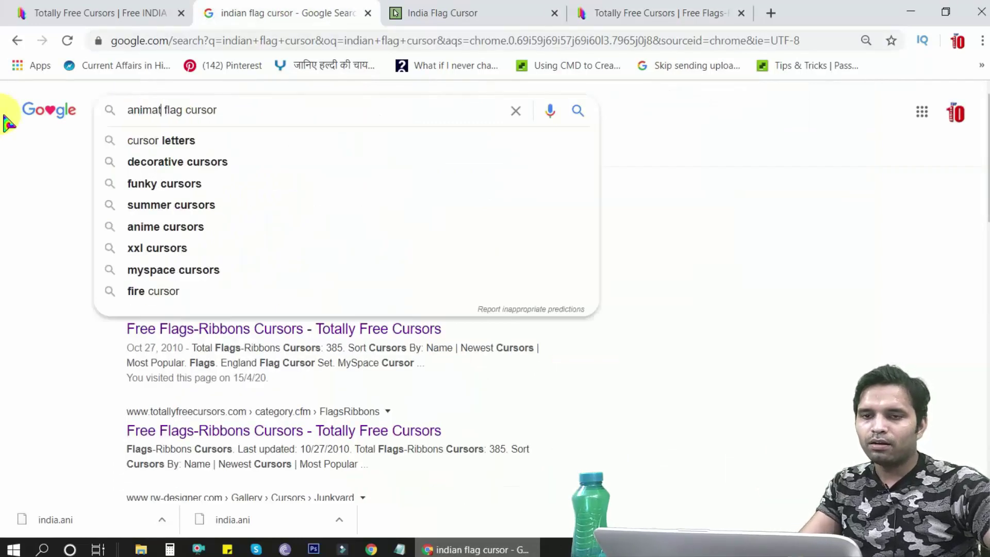
pyautogui.write('ed')
pyautogui.press('Return')
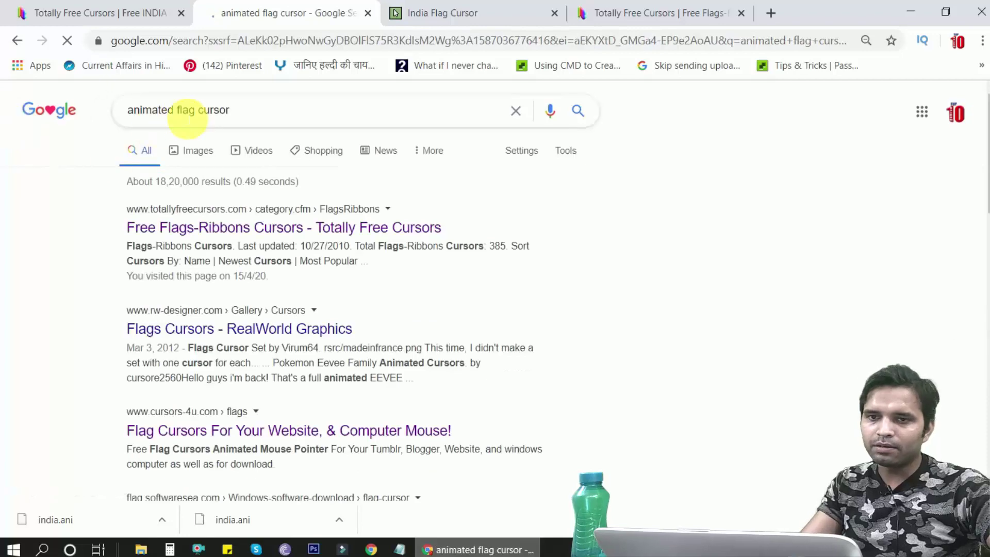
# - Refine the search to reach the cursors-4u.com animated cursors, view the Hell Yeah Pointer 9 cursor set, and minimize the browser
pyautogui.press('BackSpace')
pyautogui.press('Return')
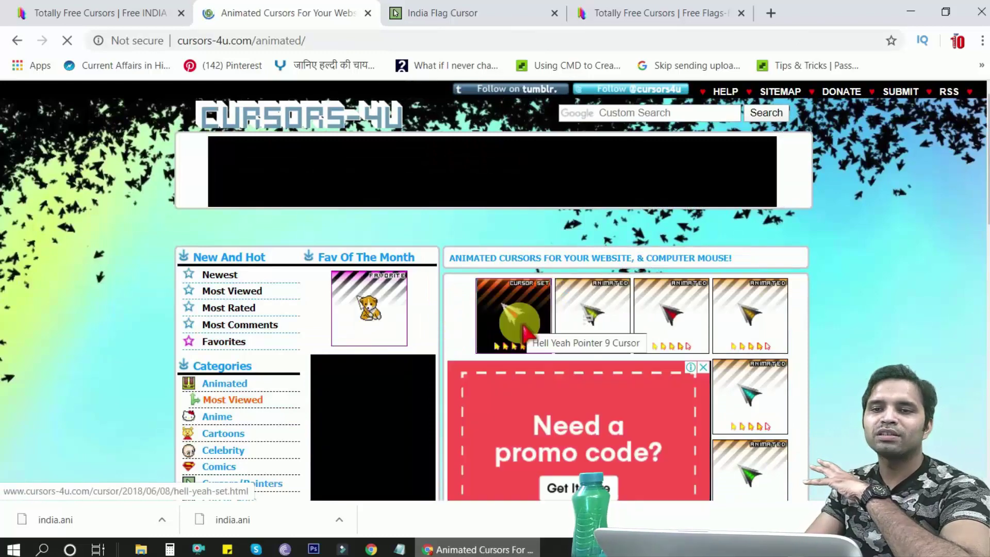
pyautogui.click(526, 332)
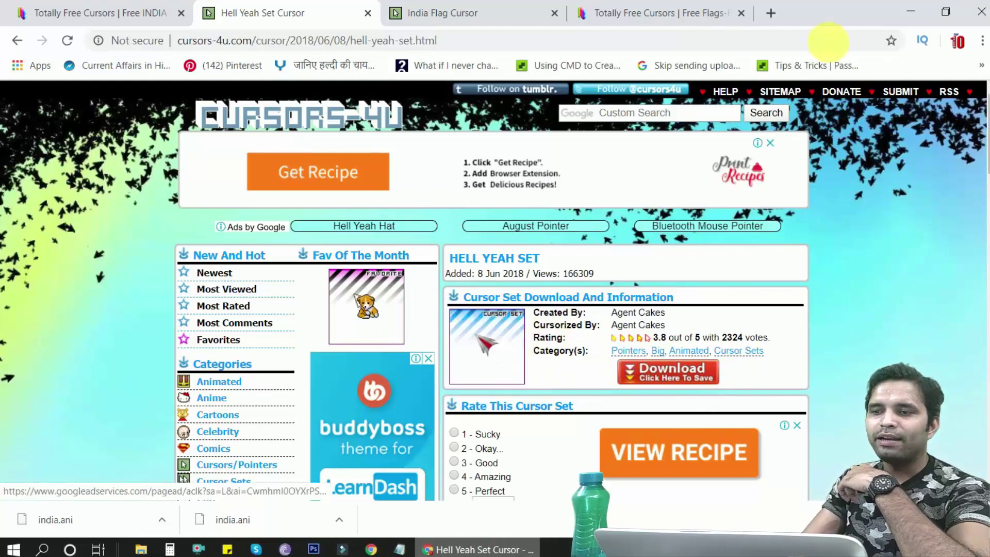
pyautogui.click(911, 12)
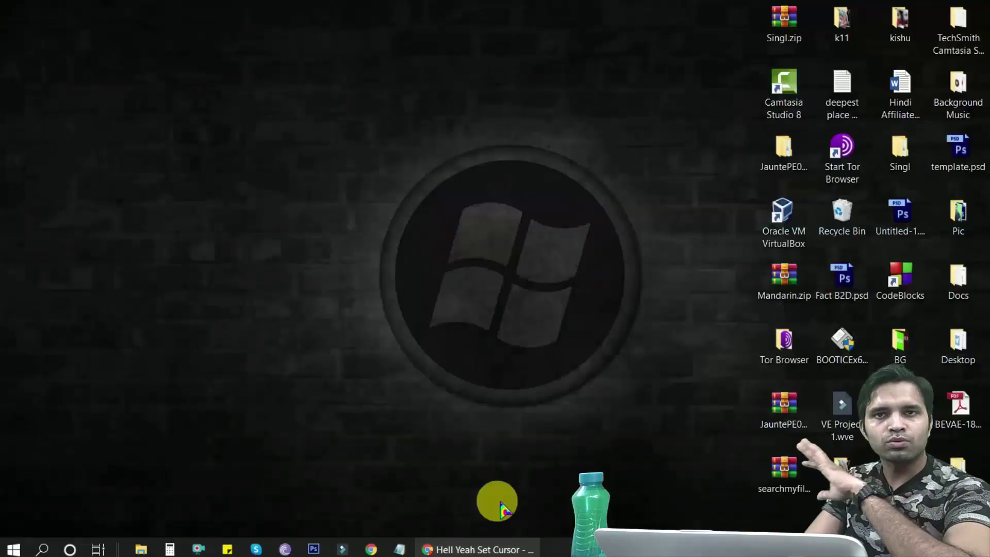
pyautogui.click(477, 547)
pyautogui.click(488, 547)
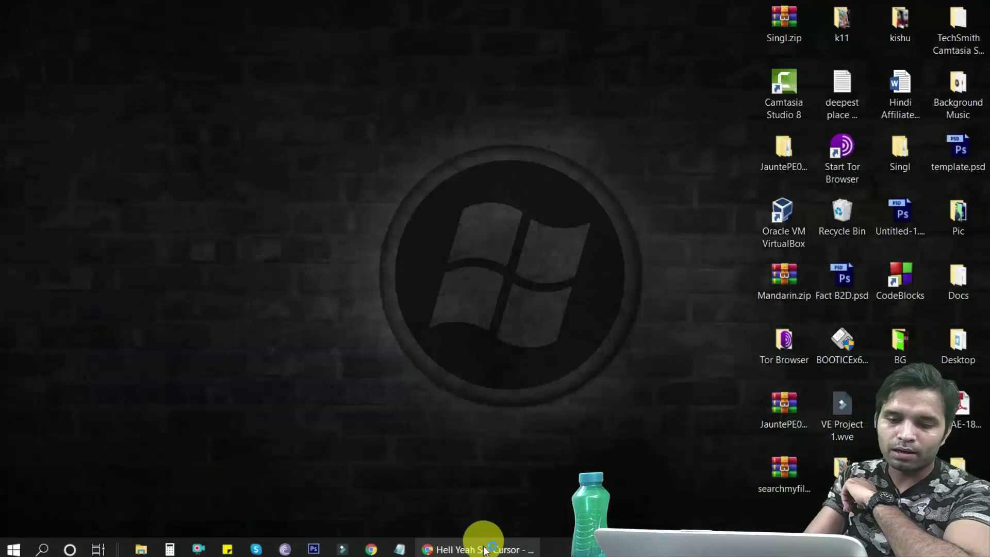
# - Launch the Control Panel with the Run command control and show the pointer settings in Mouse Properties
pyautogui.press('super+r')
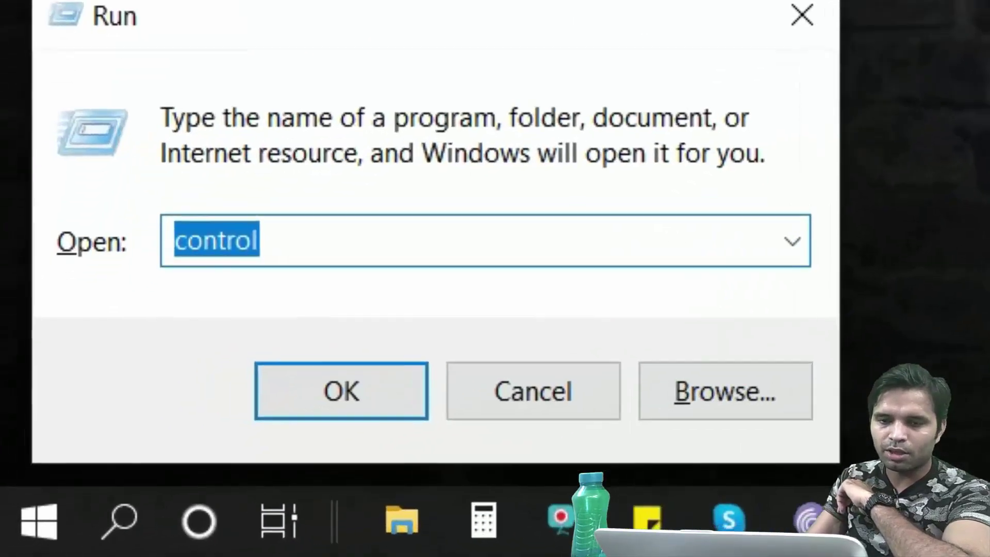
pyautogui.press('Return')
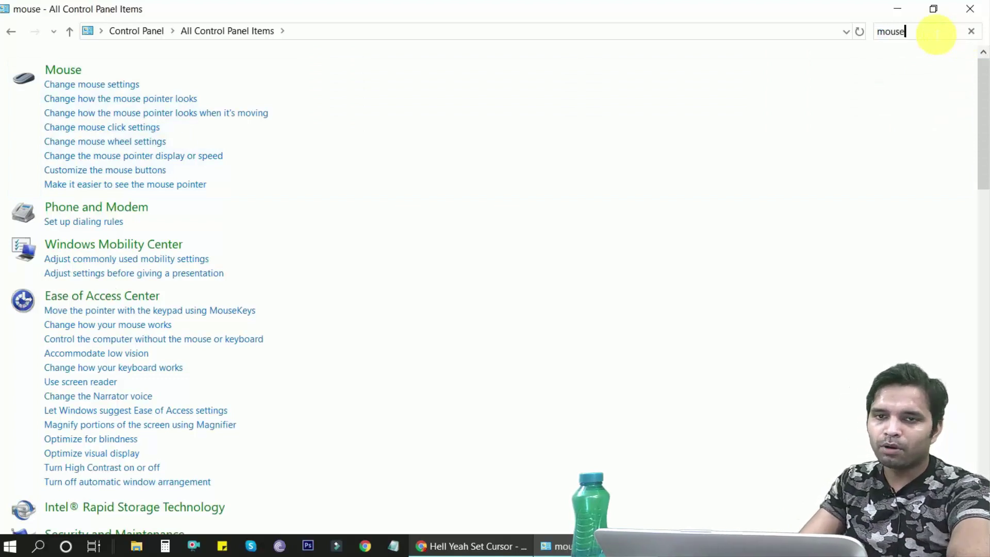
pyautogui.click(12, 32)
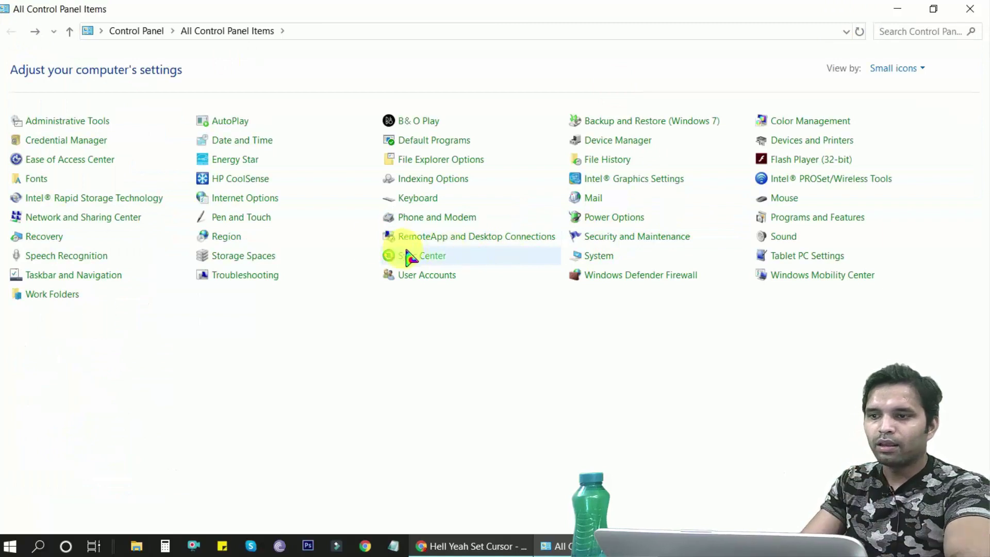
pyautogui.click(784, 198)
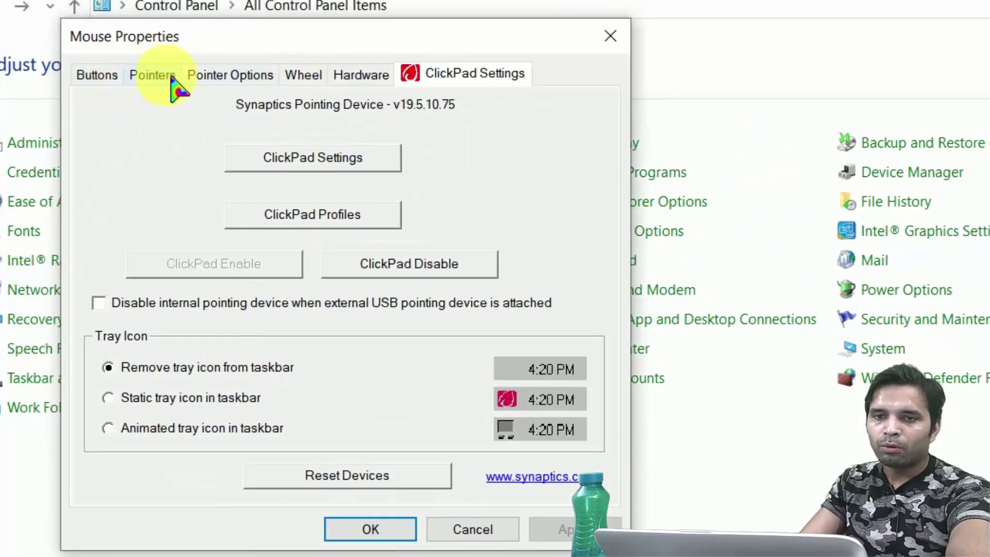
pyautogui.click(152, 75)
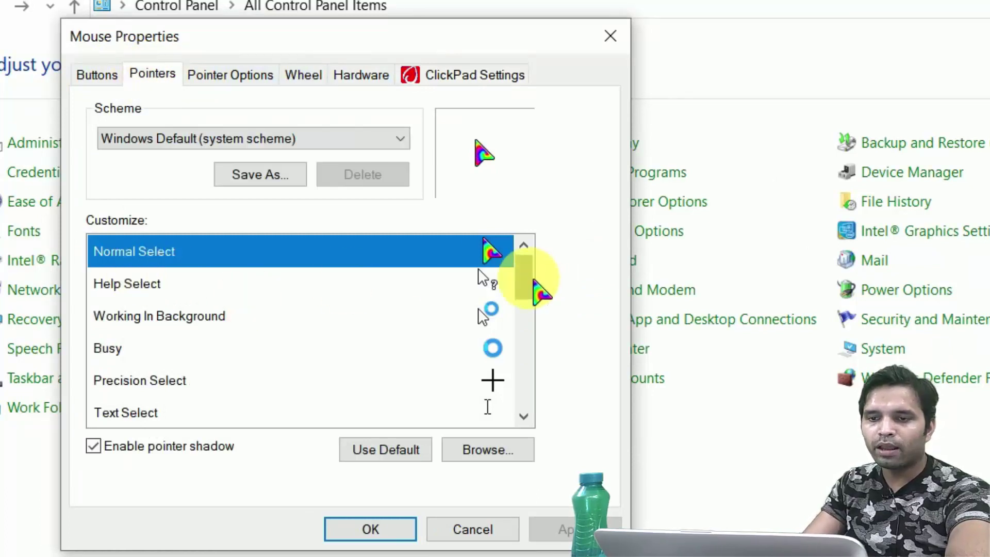
# - Browse for a new Normal Select pointer in the Cursors folder inside the Windows folder on drive C
pyautogui.moveTo(537, 292); pyautogui.dragTo(536, 263)
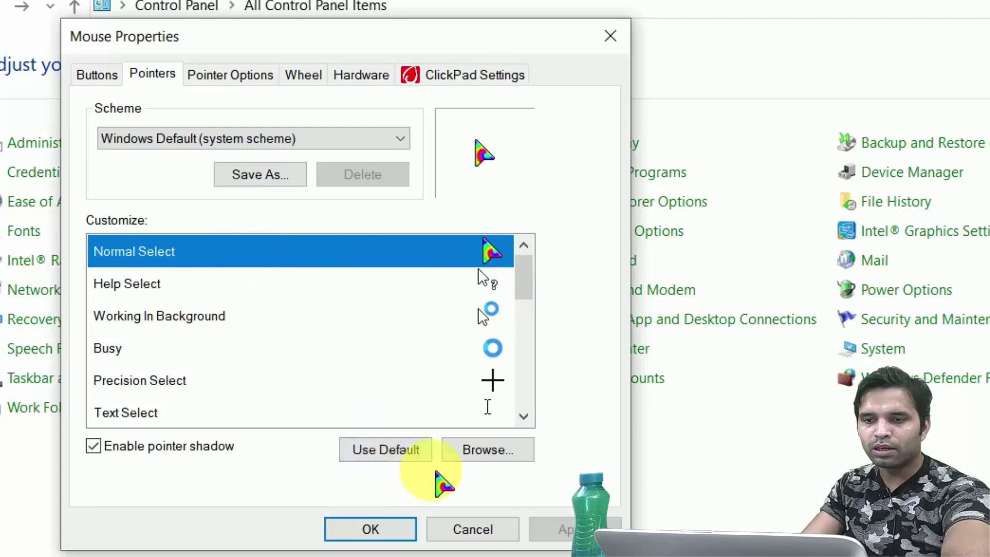
pyautogui.click(477, 454)
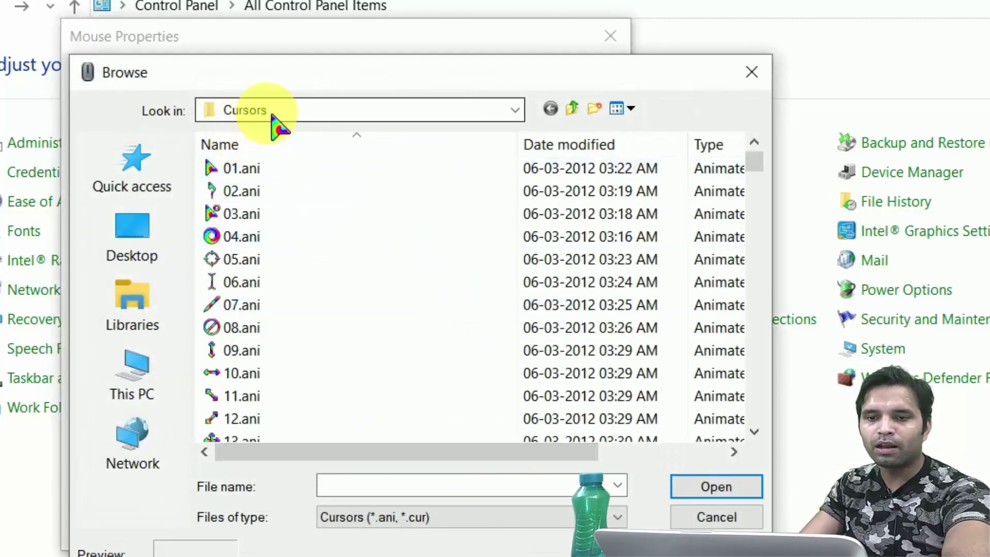
pyautogui.scroll(-15, 309, 327)
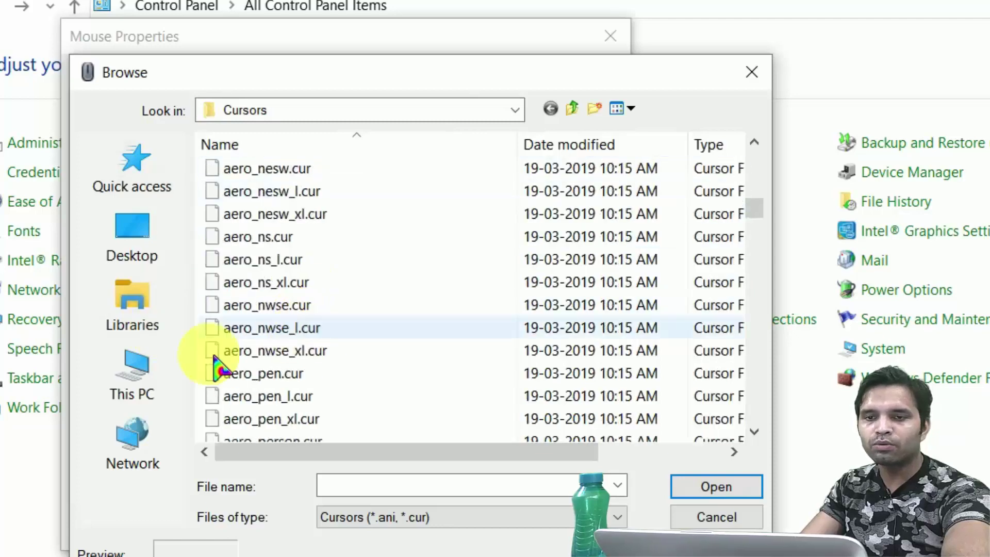
pyautogui.click(140, 376)
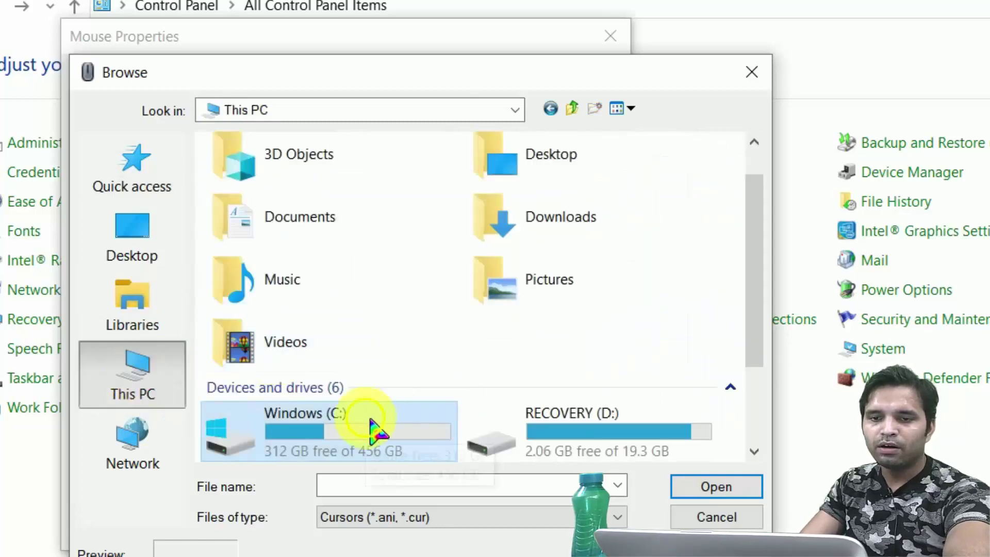
pyautogui.doubleClick(376, 431)
pyautogui.scroll(-3, 335, 392)
pyautogui.doubleClick(258, 398)
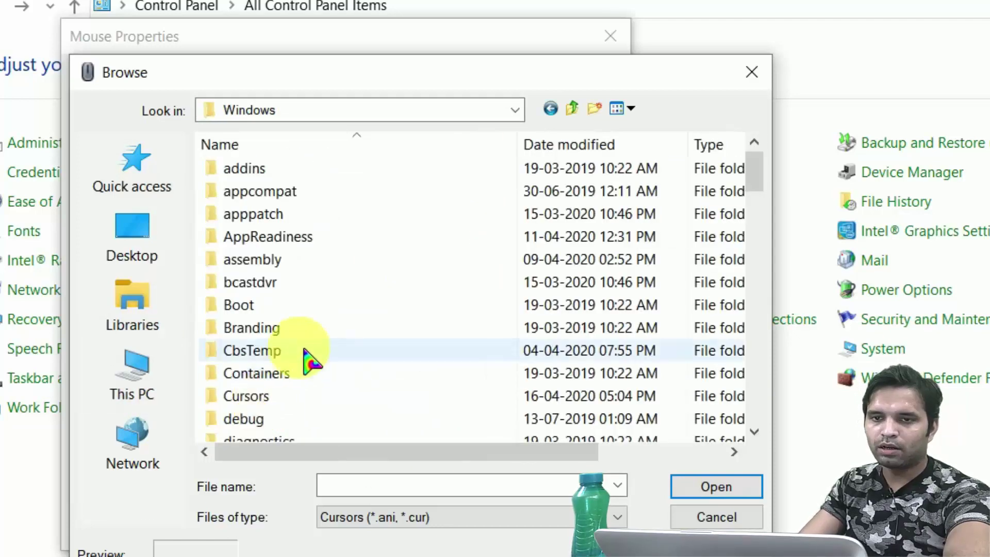
pyautogui.doubleClick(252, 396)
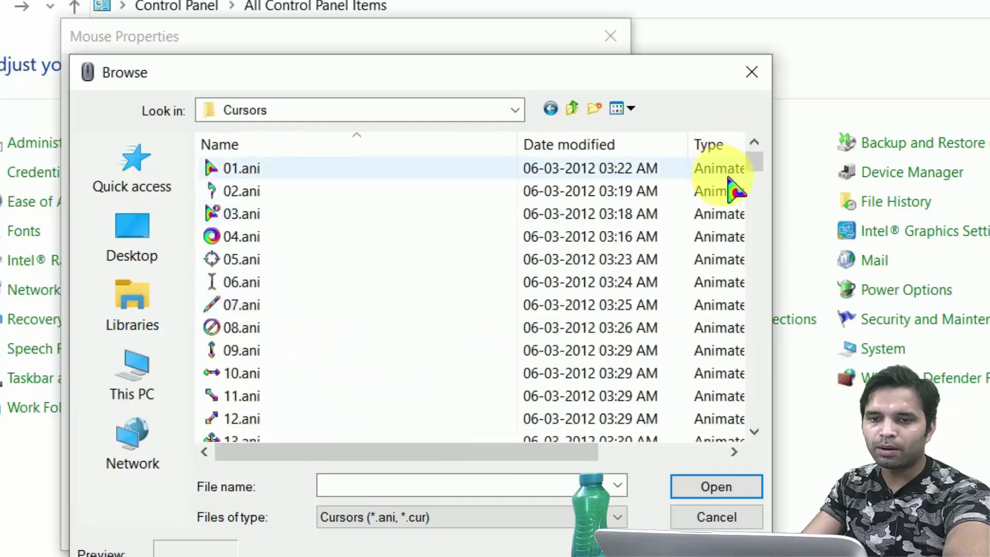
# - Assign india.ani from the Cursors folder to the Normal Select pointer and confirm the mouse properties
pyautogui.moveTo(751, 159); pyautogui.dragTo(707, 442)
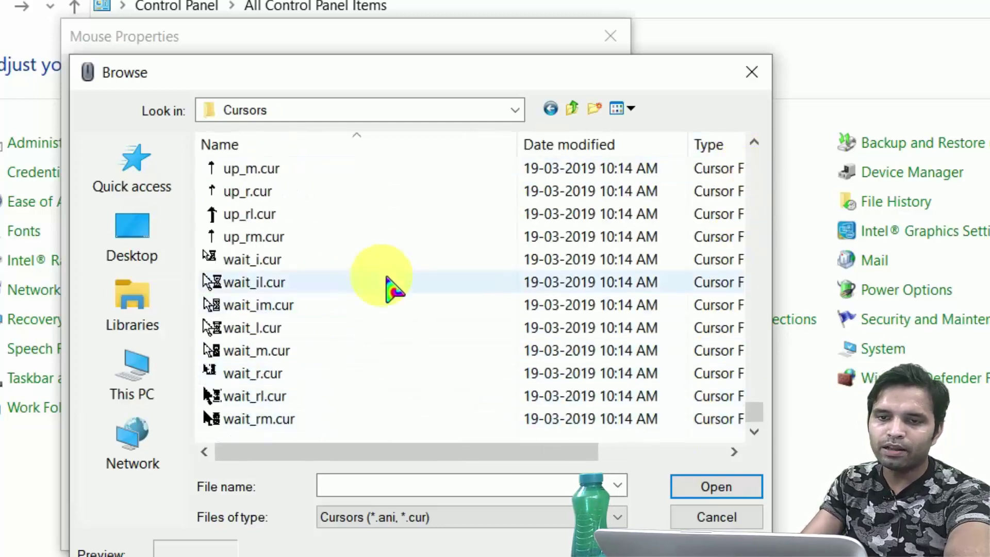
pyautogui.click(388, 282)
pyautogui.press('i')
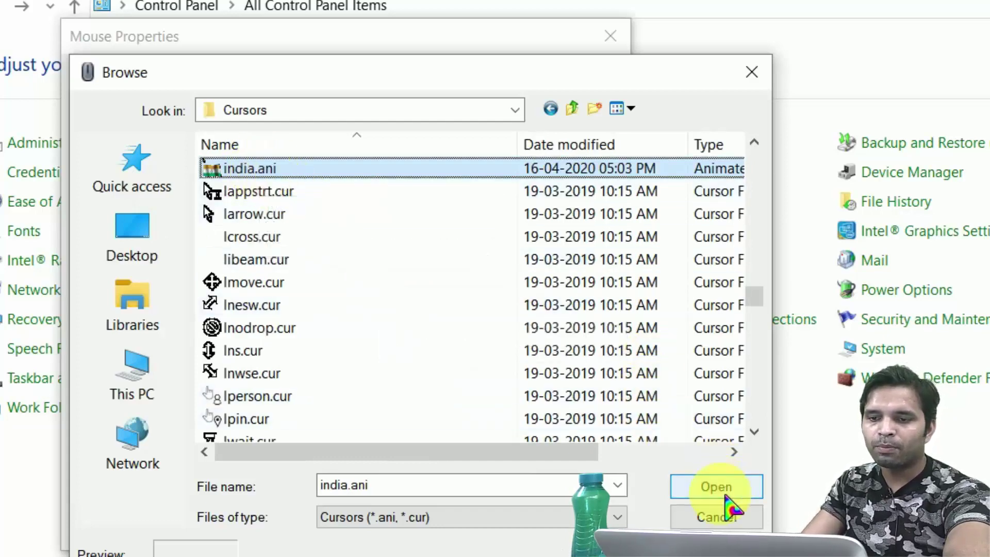
pyautogui.click(724, 494)
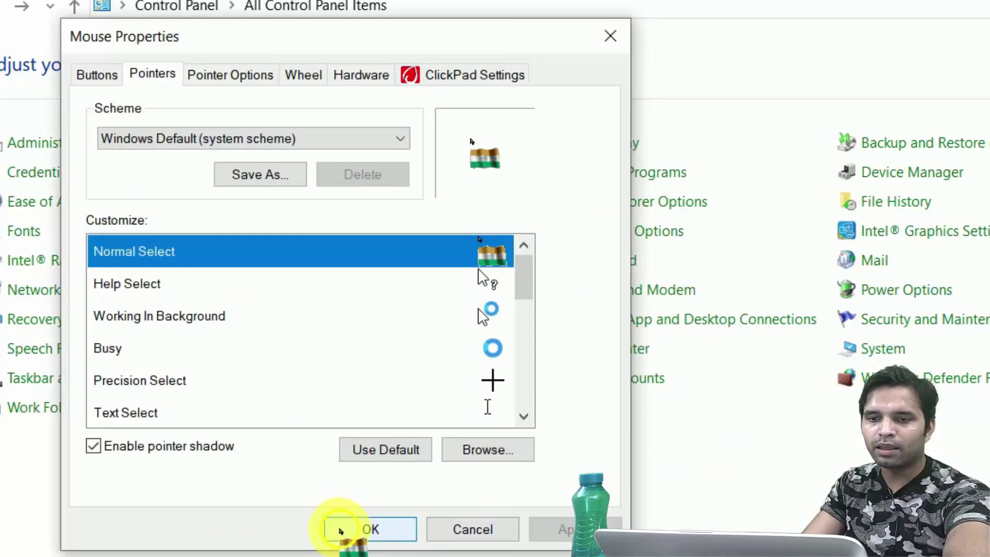
pyautogui.click(340, 530)
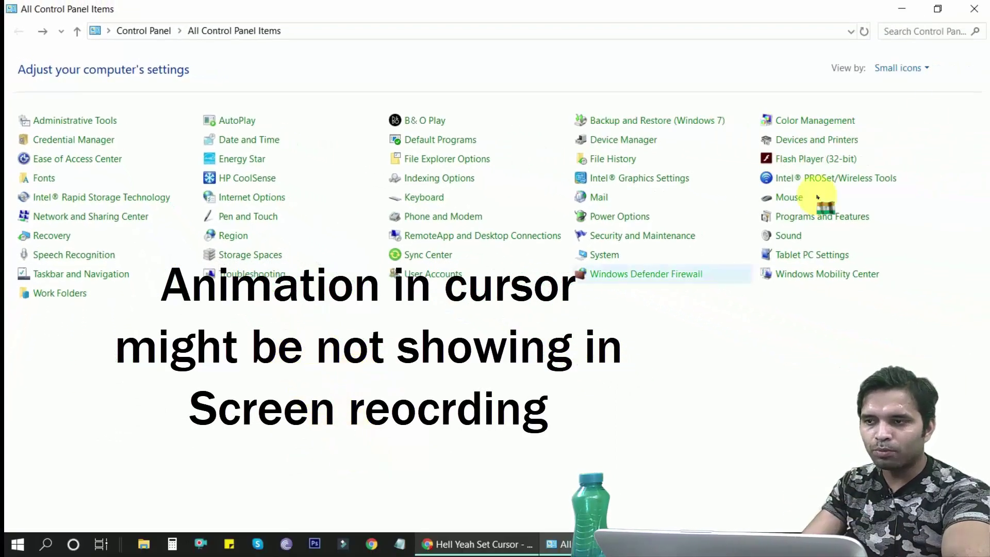
# - Shrink the Control Panel window from full screen and reposition it on the desktop, then minimize it
pyautogui.click(937, 9)
pyautogui.moveTo(453, 38); pyautogui.dragTo(310, 73)
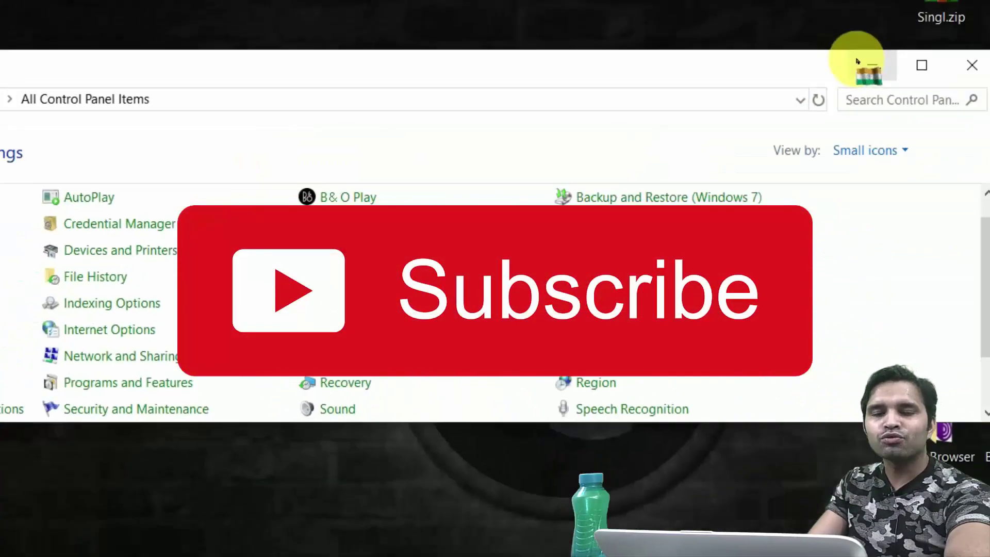
pyautogui.click(862, 62)
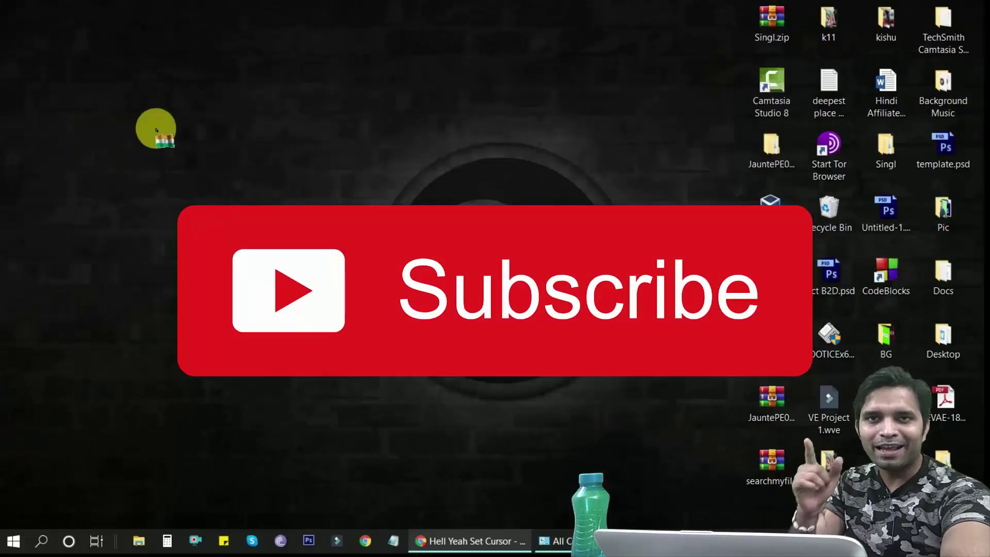